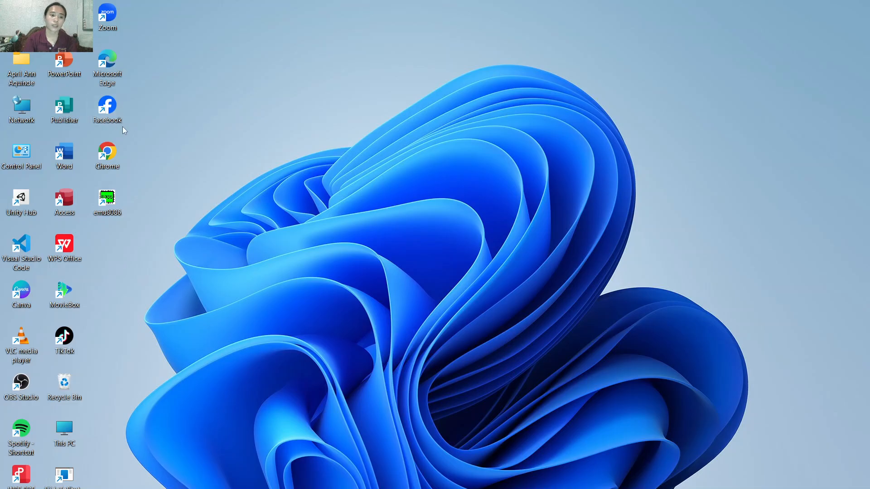
# - Open Chrome, search the web for "thonny ide" and open the thonny.org website
pyautogui.doubleClick(108, 156)
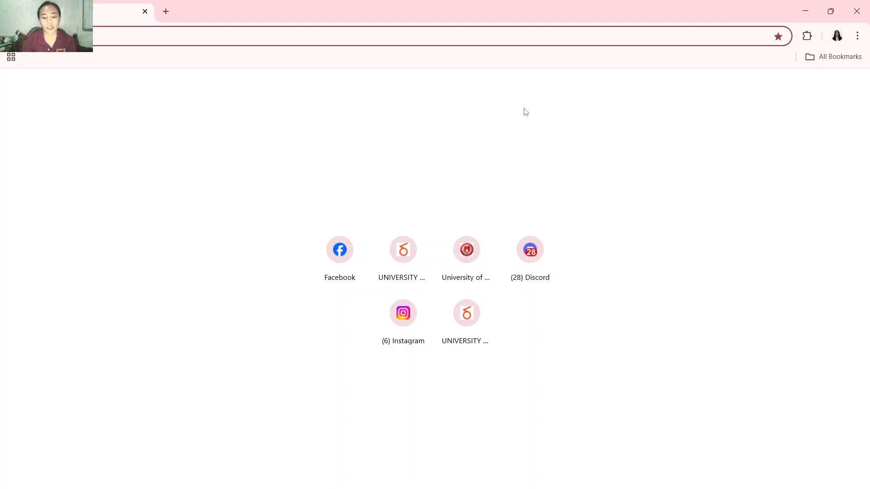
pyautogui.write('tho')
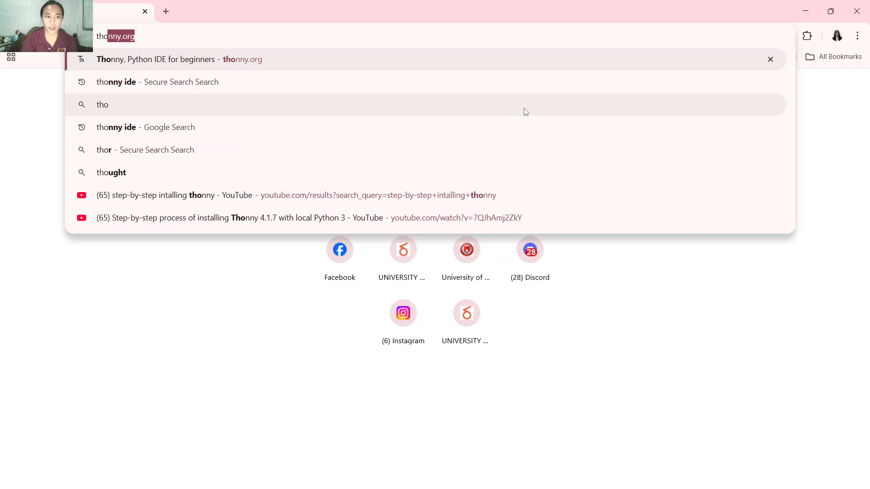
pyautogui.write('nny ide')
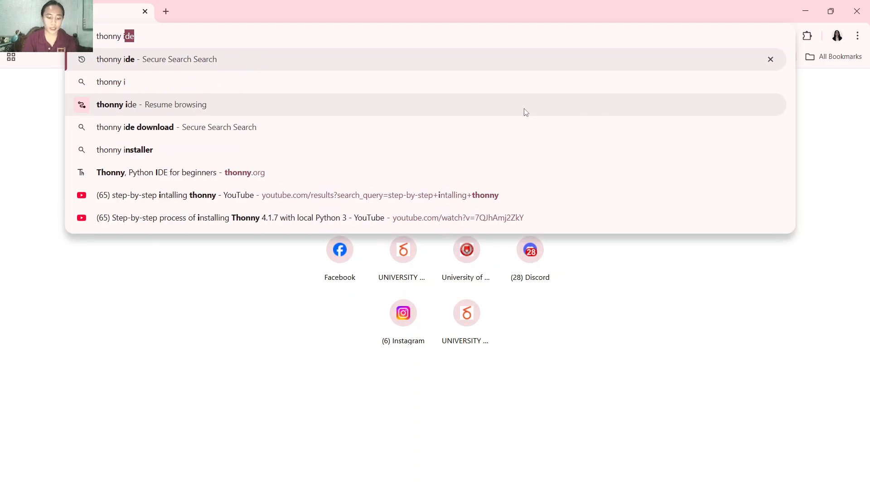
pyautogui.press('Return')
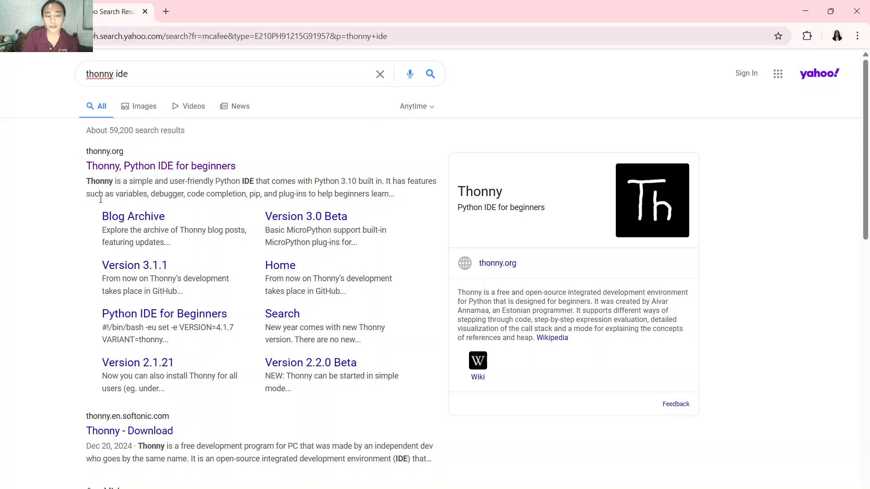
pyautogui.click(139, 169)
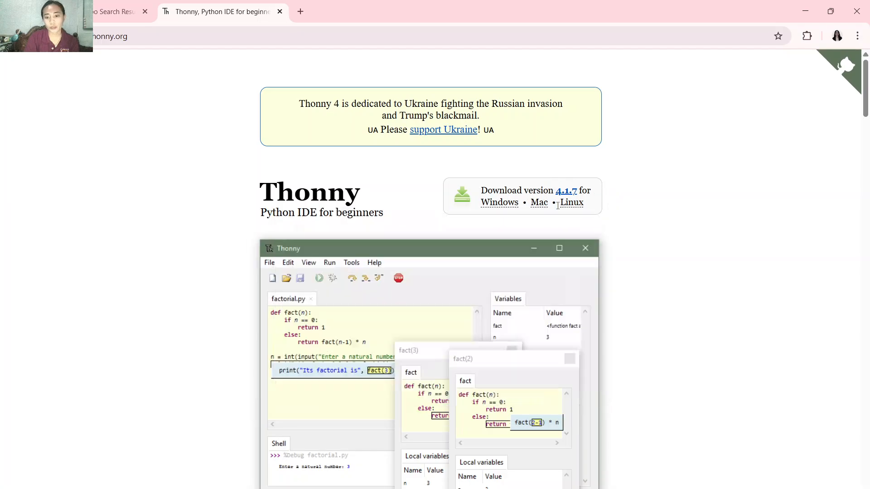
# - Download the recommended 64-bit Windows installer thonny-4.1.7.exe and close the search results page
pyautogui.moveTo(504, 206)
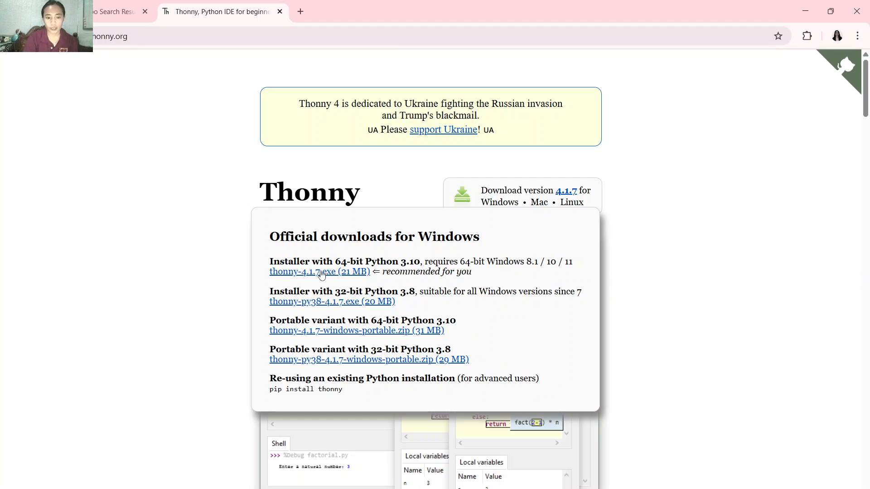
pyautogui.click(321, 273)
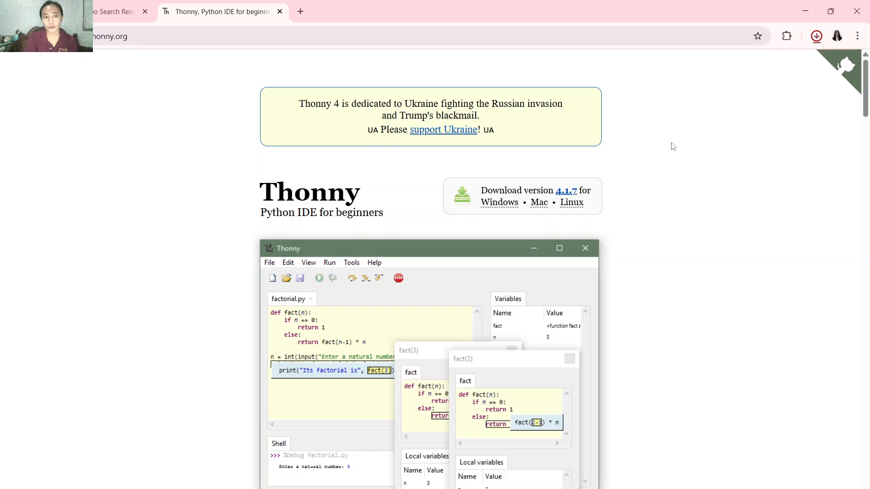
pyautogui.click(144, 13)
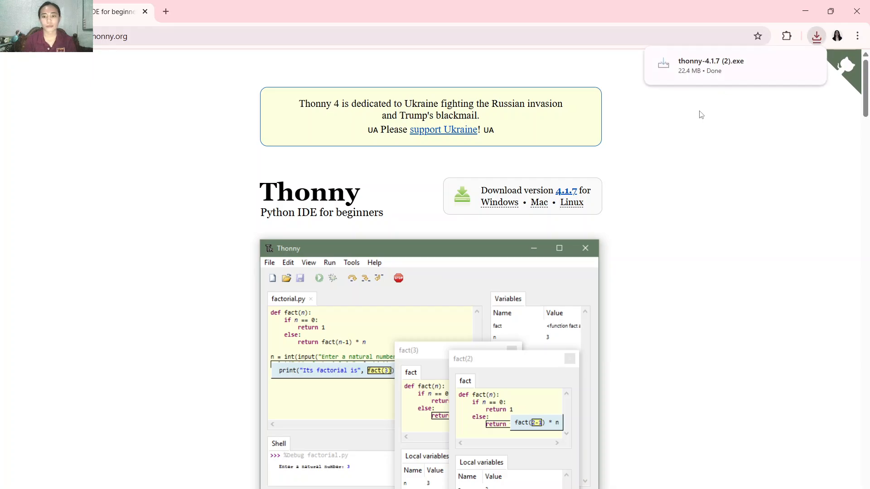
# - Run the downloaded Thonny installer for the current account only, accepting the default destination and Start Menu folder
pyautogui.moveTo(692, 77)
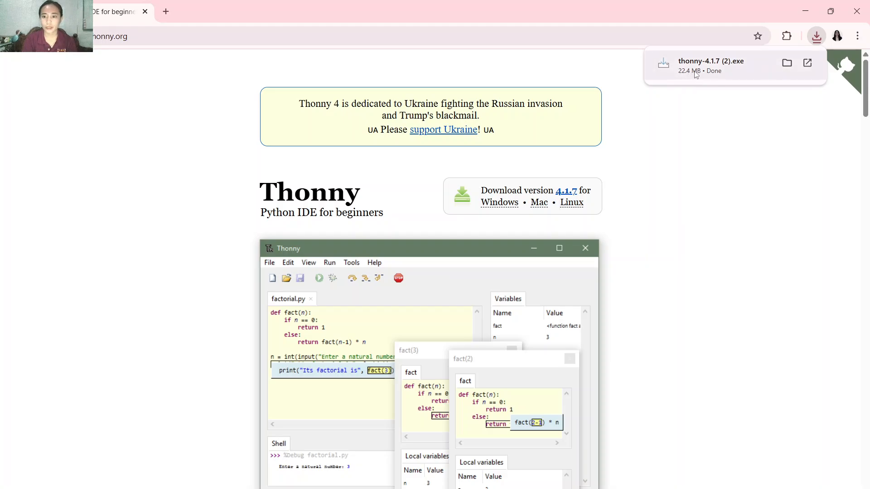
pyautogui.click(696, 74)
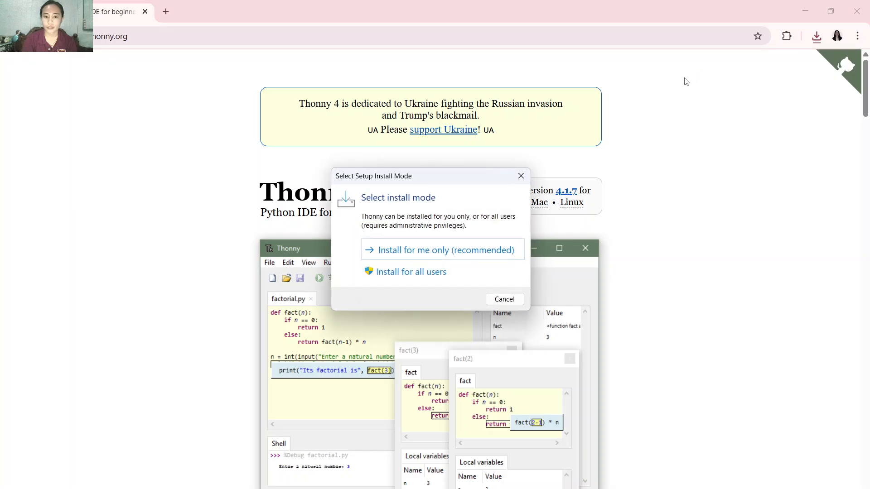
pyautogui.click(421, 255)
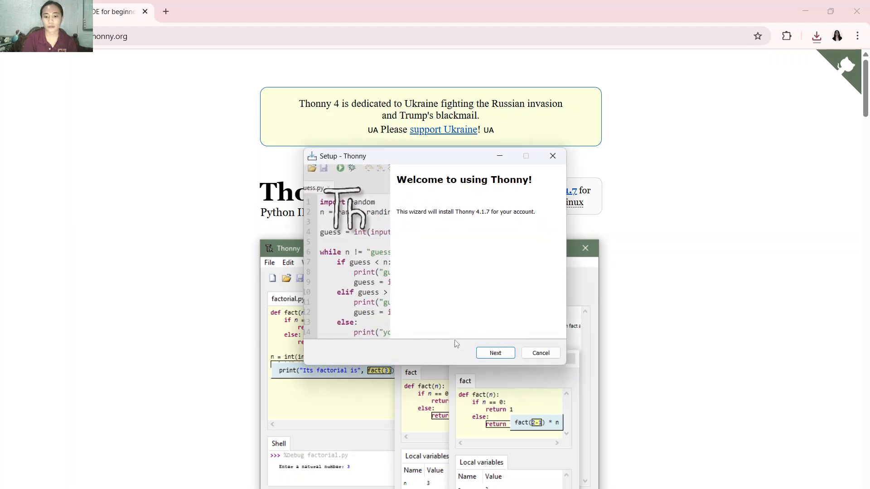
pyautogui.click(487, 358)
pyautogui.click(491, 356)
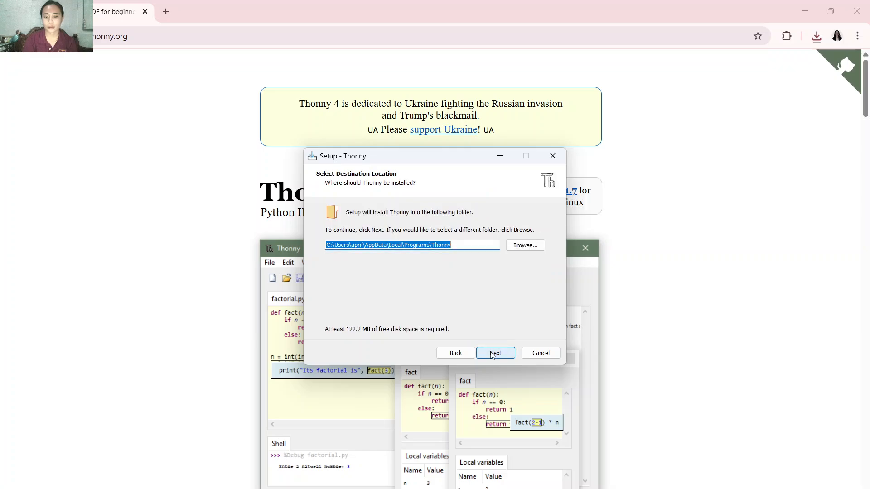
pyautogui.click(492, 354)
pyautogui.click(492, 355)
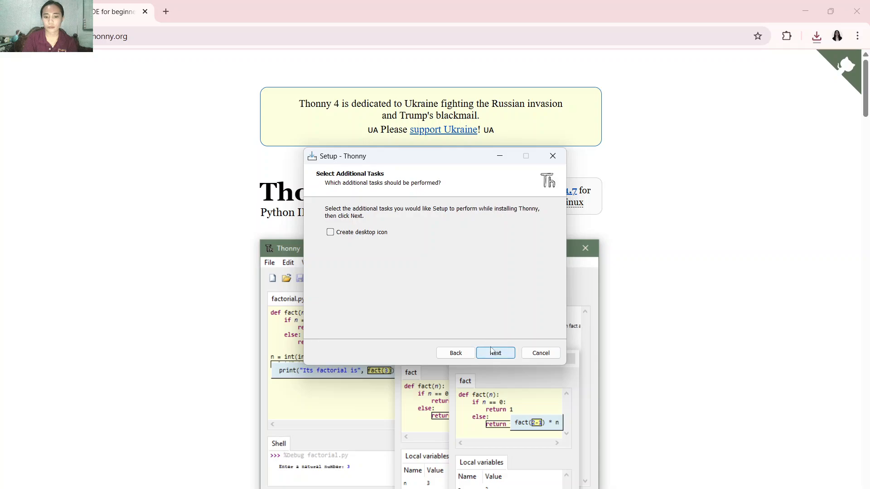
# - Include a desktop icon, install Thonny, minimize the browser and finish the setup wizard
pyautogui.click(330, 232)
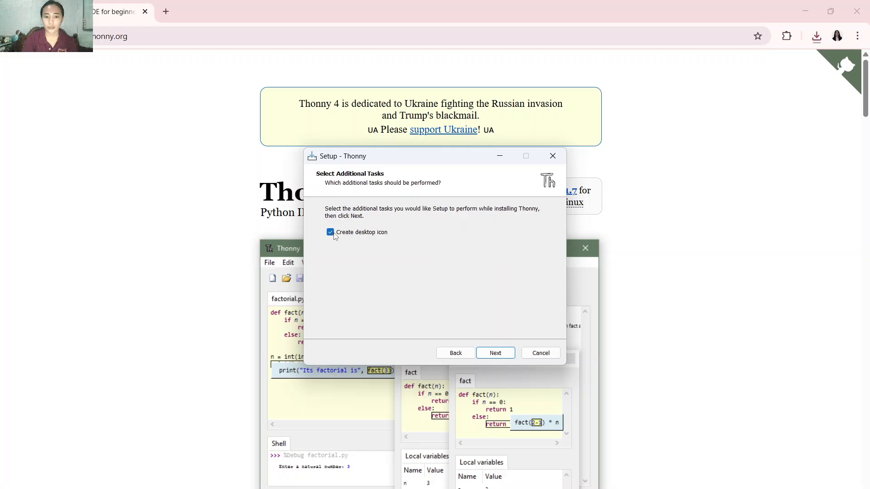
pyautogui.click(493, 356)
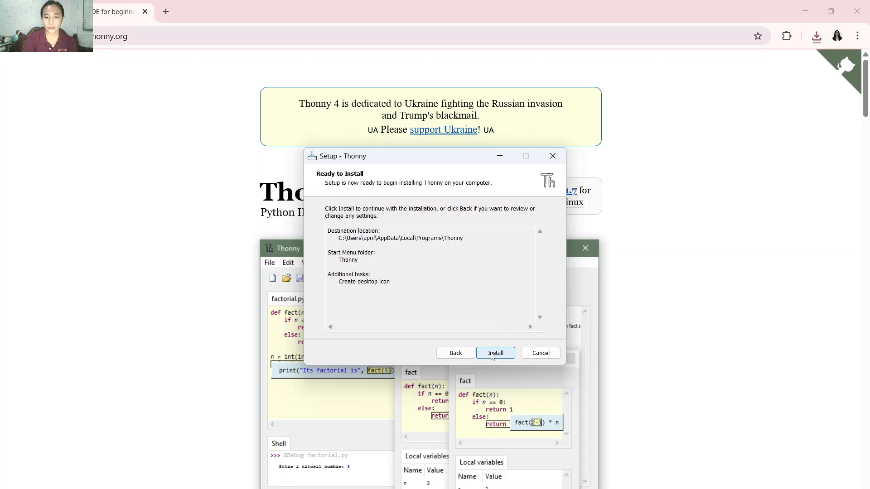
pyautogui.click(493, 354)
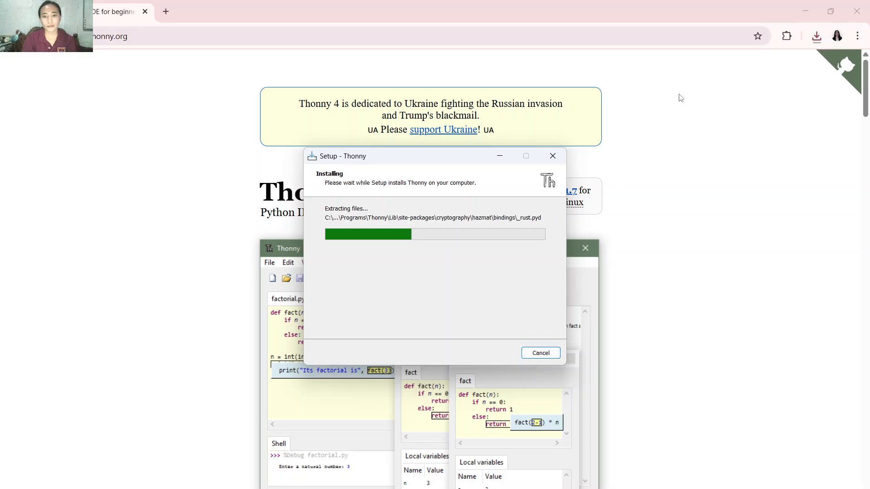
pyautogui.click(801, 12)
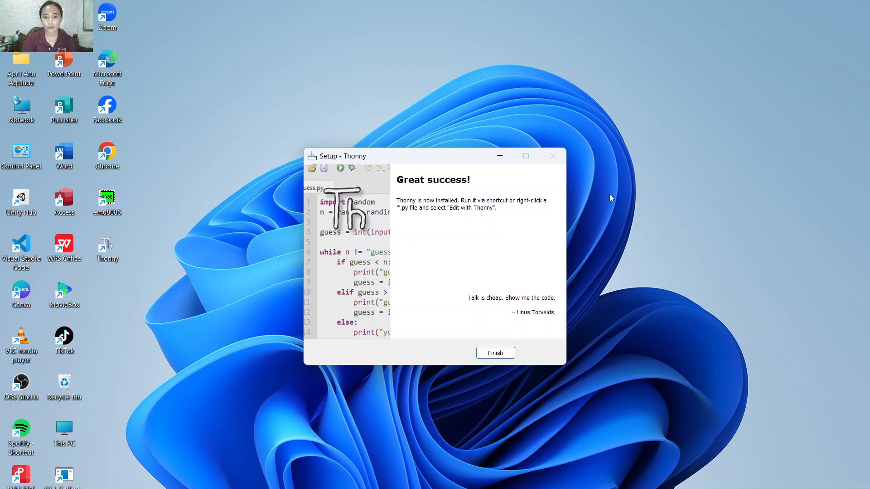
pyautogui.click(505, 354)
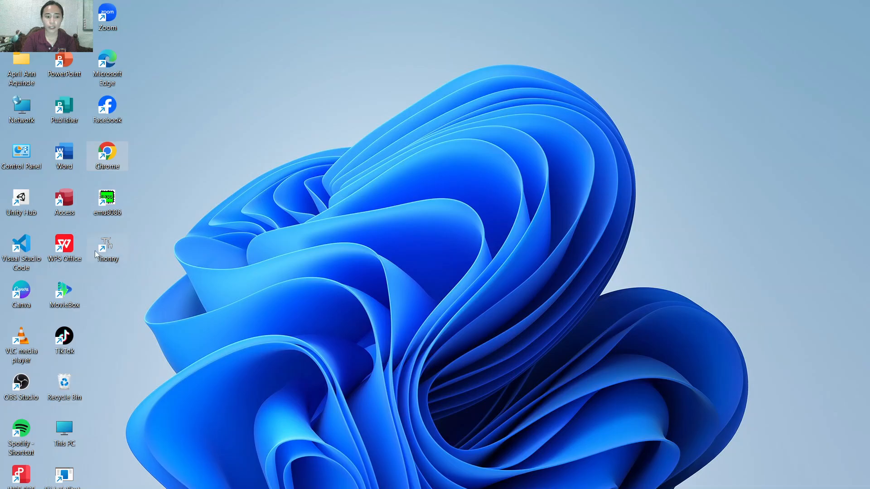
# - Move the Thonny shortcut across the desktop and put it back in its original spot
pyautogui.moveTo(107, 248); pyautogui.dragTo(253, 280)
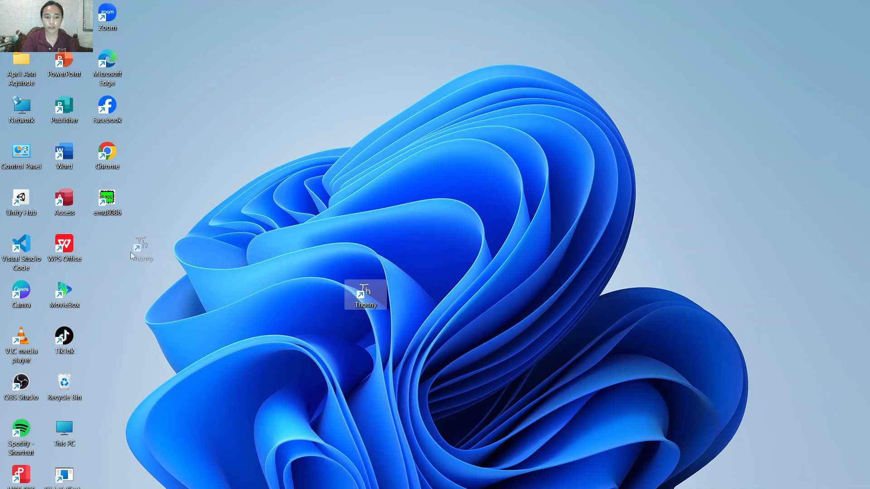
pyautogui.moveTo(130, 252); pyautogui.dragTo(102, 249)
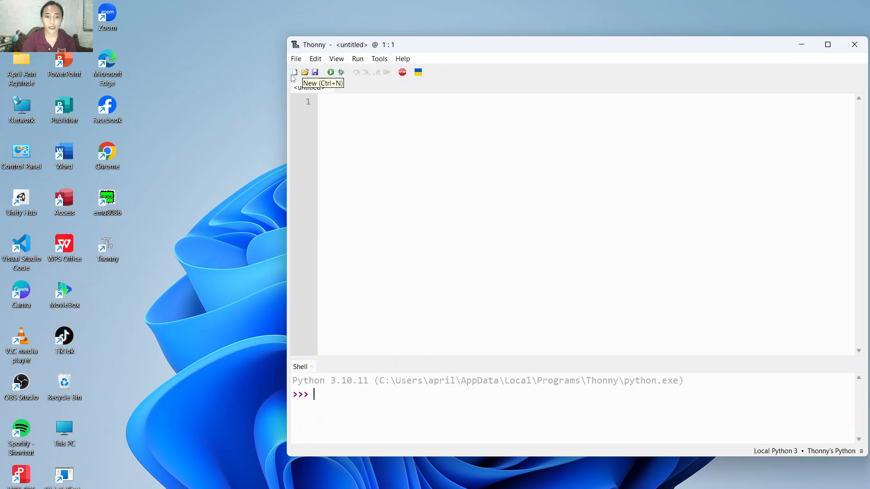
# - Show the Variables view in Thonny and hide the Shell view
pyautogui.click(343, 59)
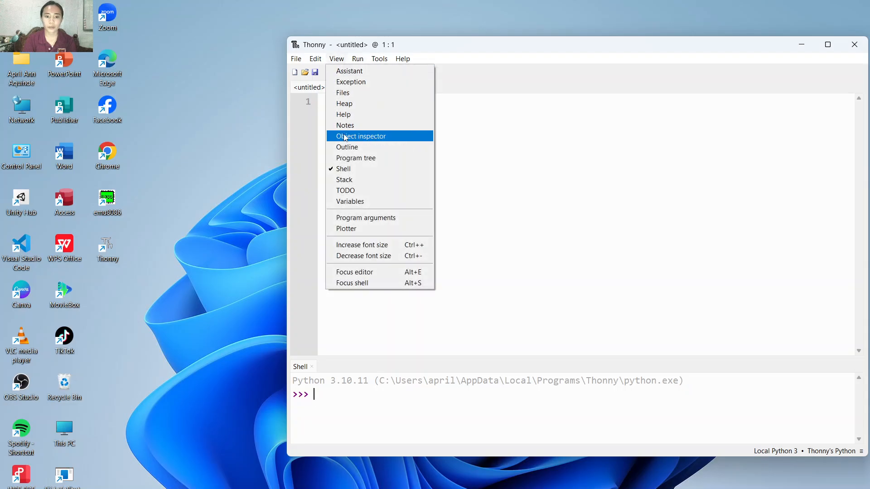
pyautogui.click(346, 202)
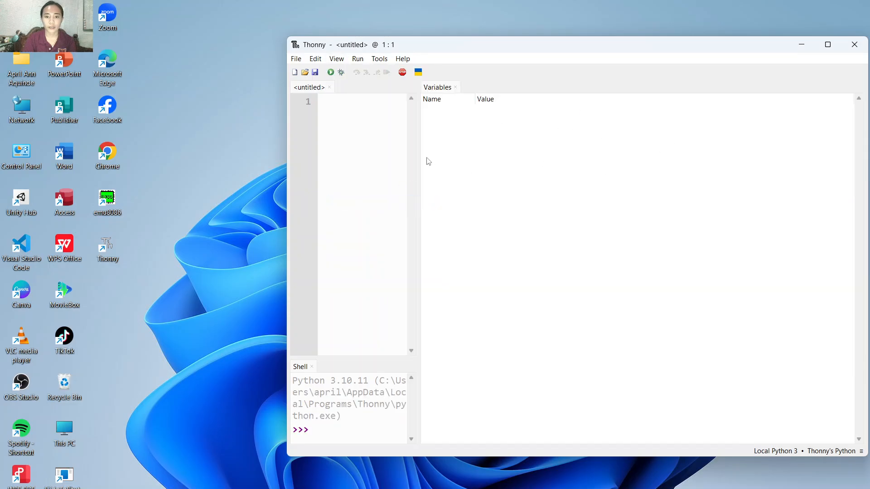
pyautogui.click(334, 59)
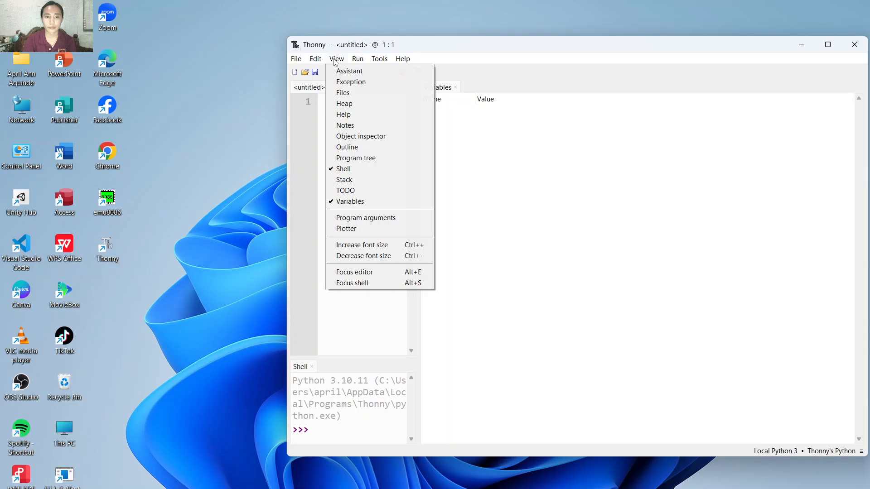
pyautogui.click(344, 169)
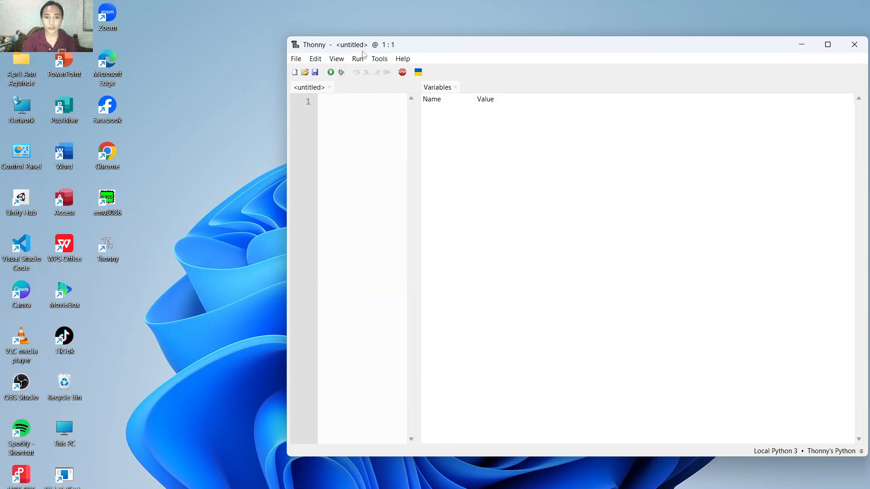
# - Hide the Variables view and bring back the Shell view
pyautogui.click(337, 62)
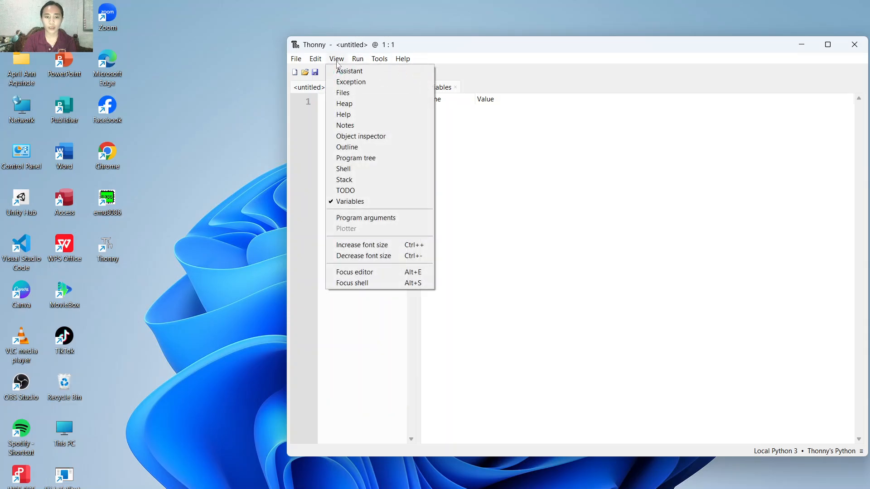
pyautogui.click(339, 202)
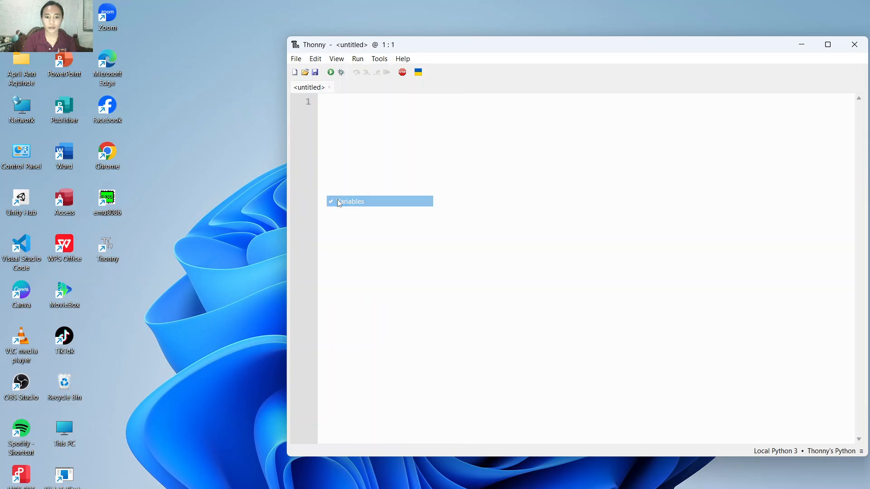
pyautogui.click(335, 59)
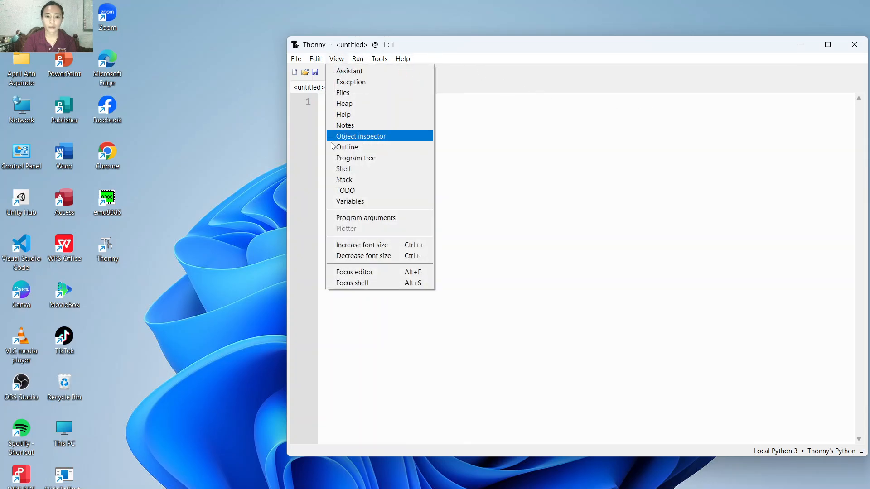
pyautogui.click(343, 169)
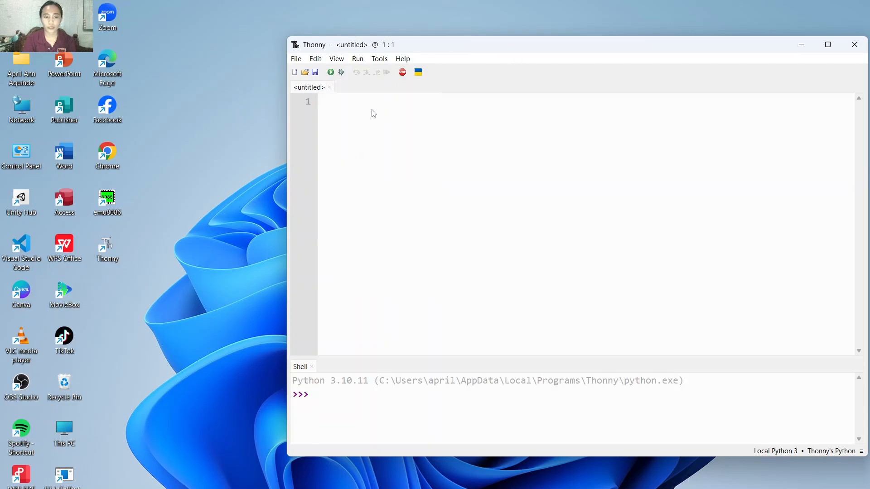
# - Write print ("Hello World") on the first line of the untitled script and run it
pyautogui.click(350, 116)
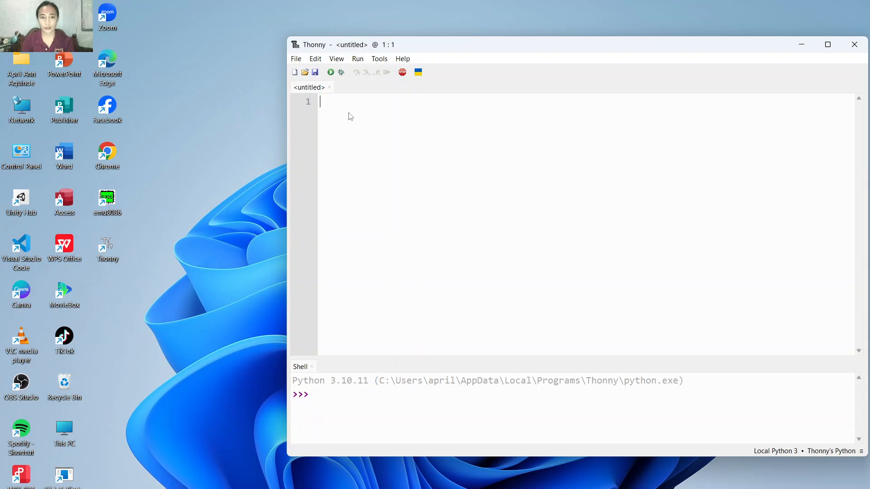
pyautogui.write('pr')
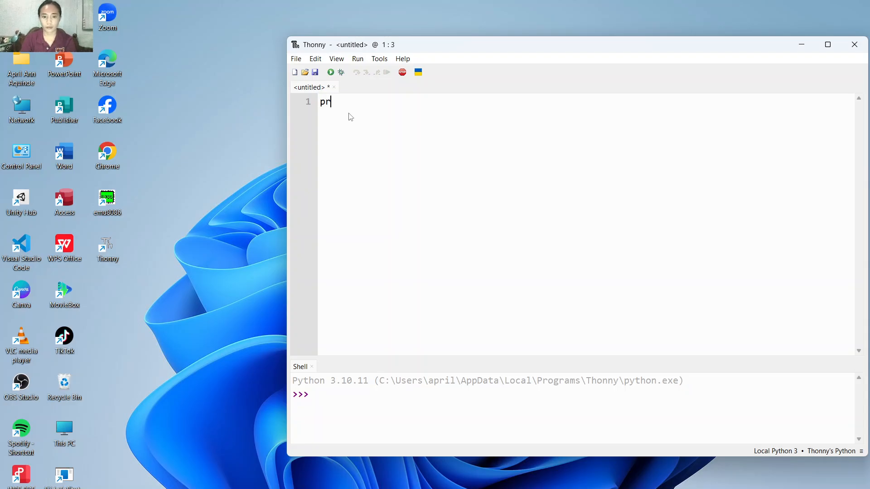
pyautogui.write('int')
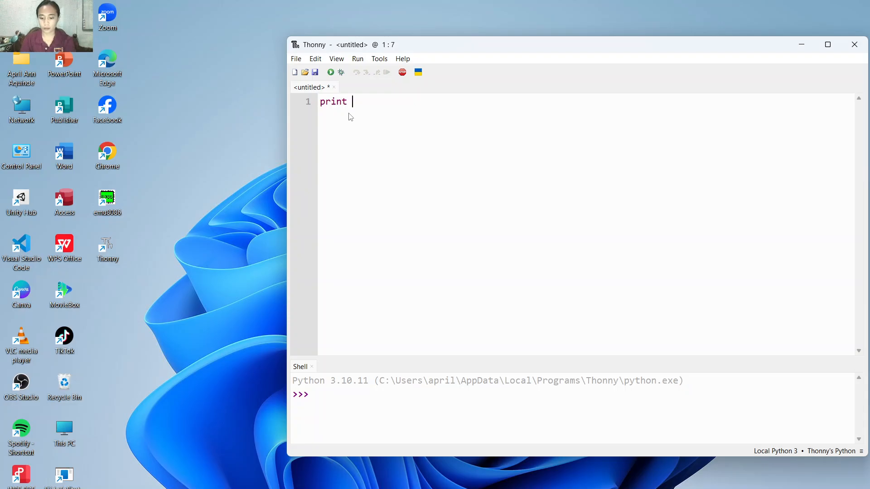
pyautogui.write(' (')
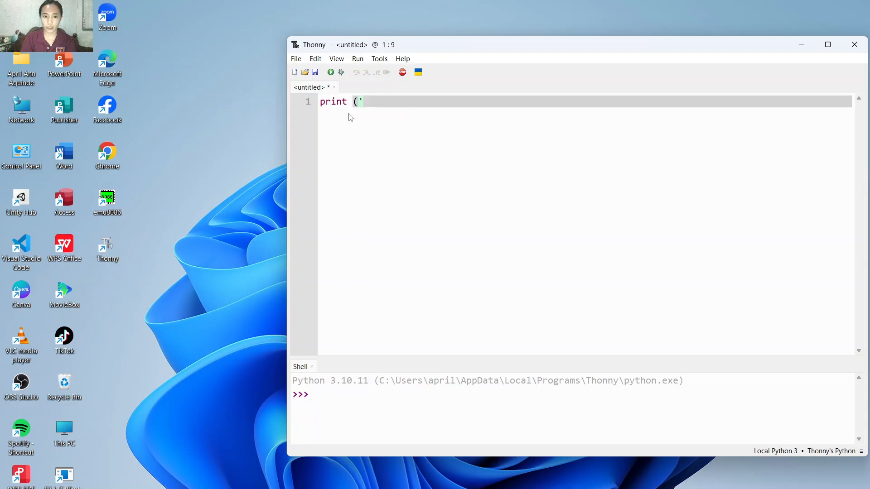
pyautogui.write('"')
pyautogui.press('BackSpace')
pyautogui.write('Hello ')
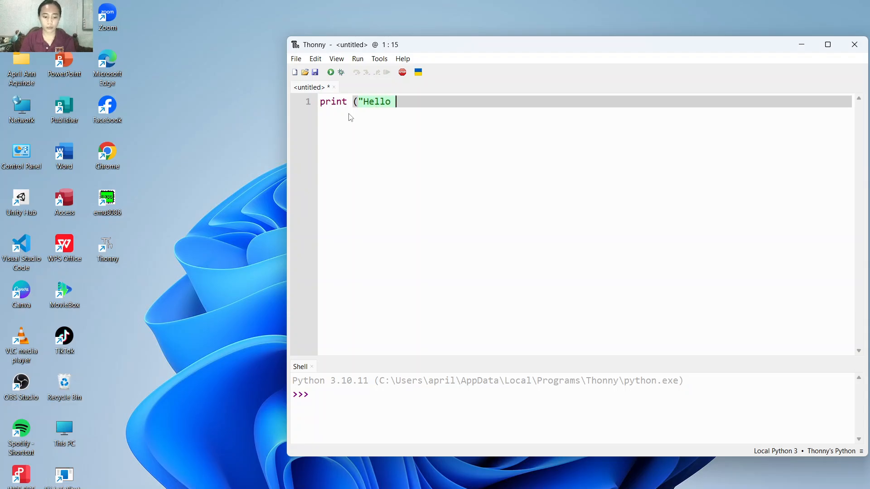
pyautogui.write('World')
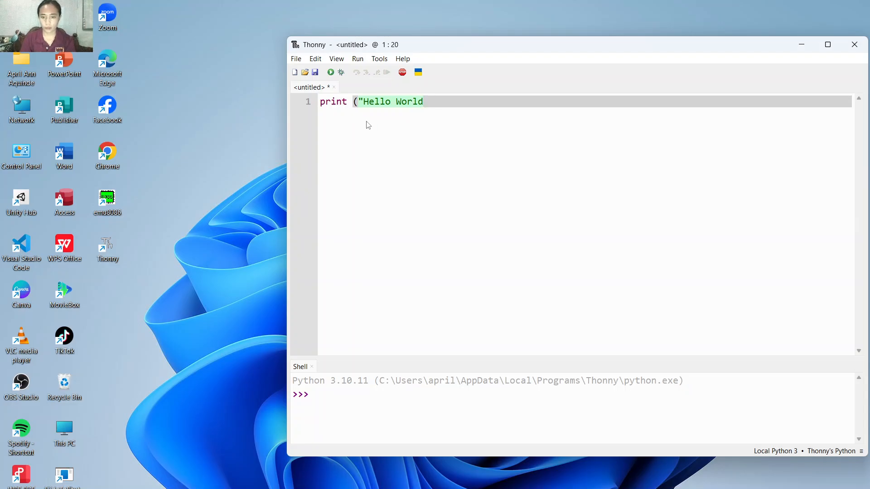
pyautogui.write('"')
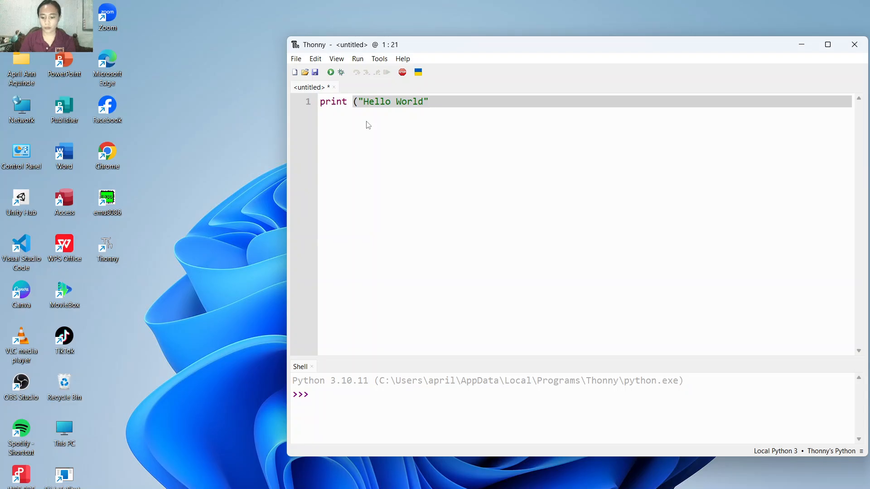
pyautogui.write(')')
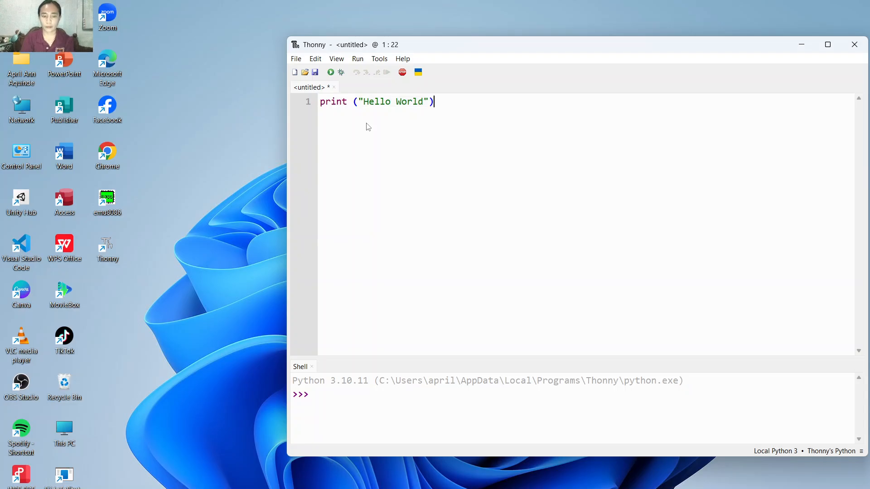
pyautogui.click(329, 73)
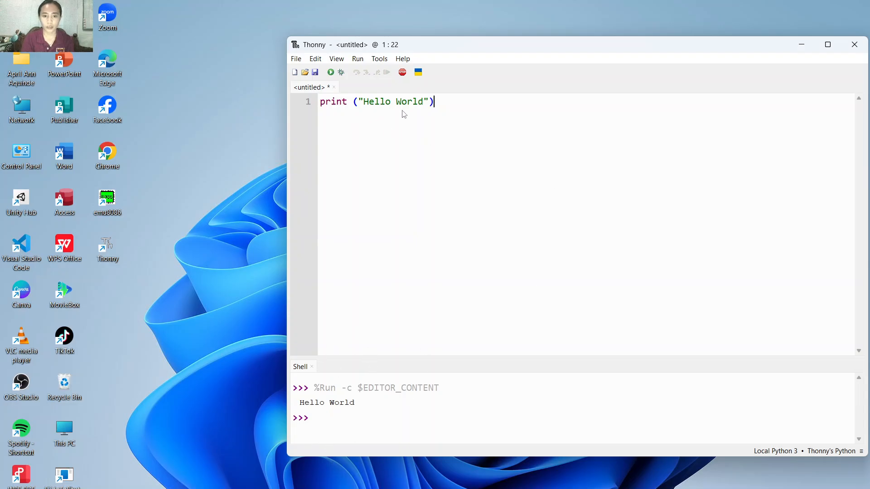
# - Add a second line with a print statement that outputs the author's full name in capitals, and run the script again
pyautogui.press('Return')
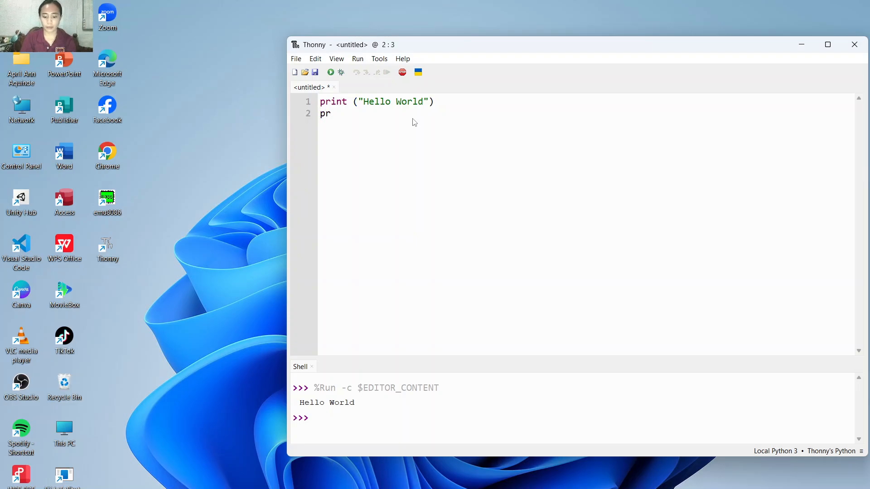
pyautogui.write('print (')
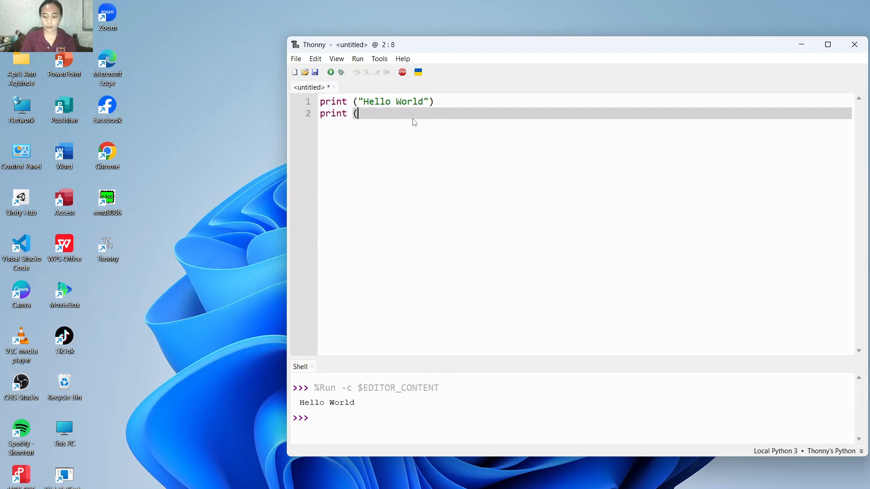
pyautogui.write('"')
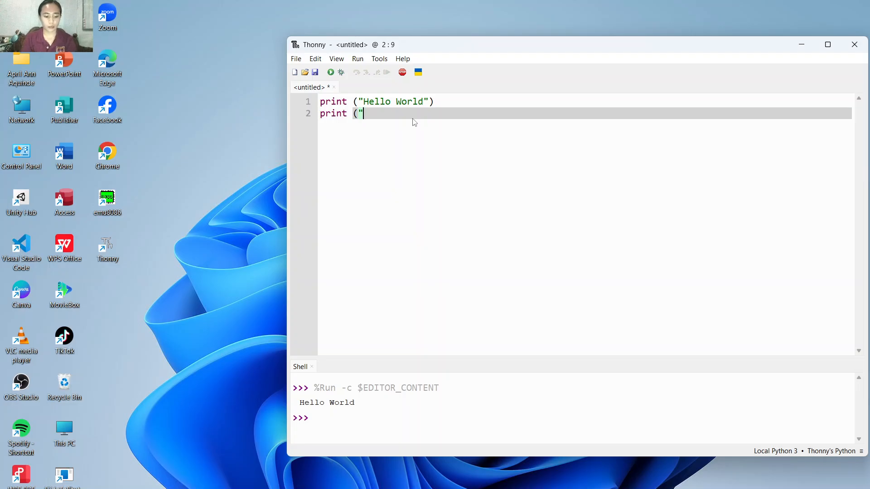
pyautogui.write('AQ')
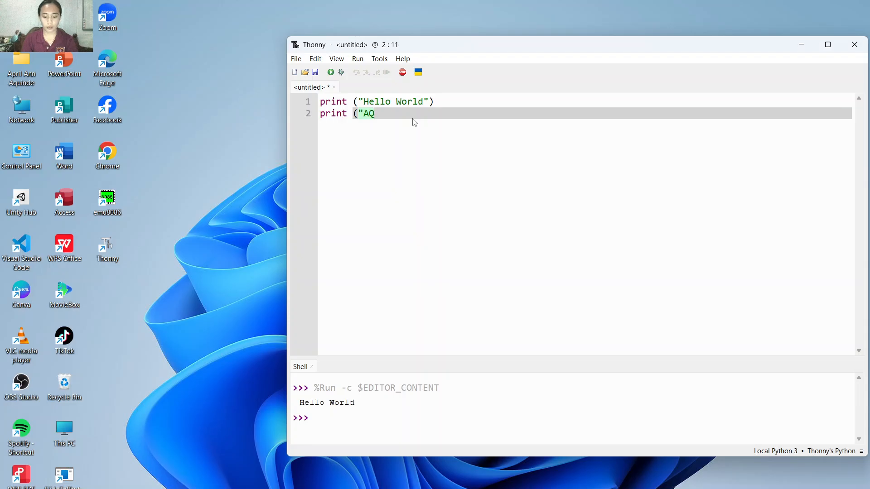
pyautogui.write('UINDE,')
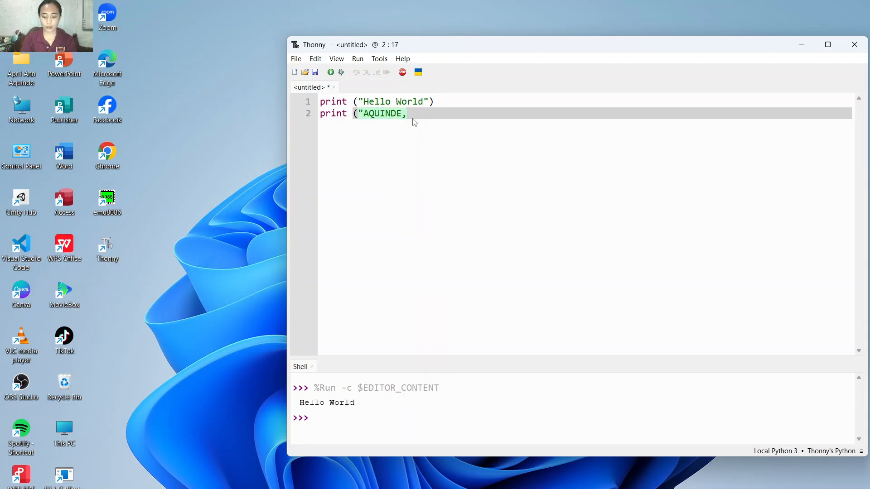
pyautogui.write(' APRIL ANN')
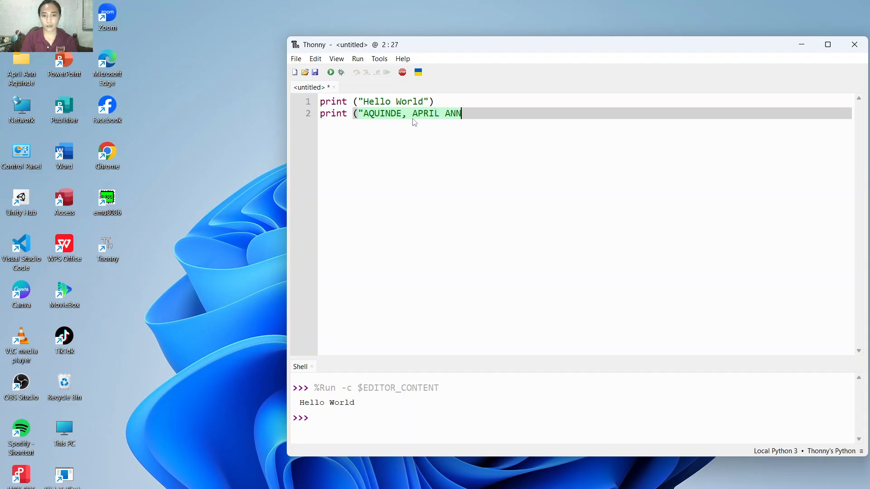
pyautogui.write('"')
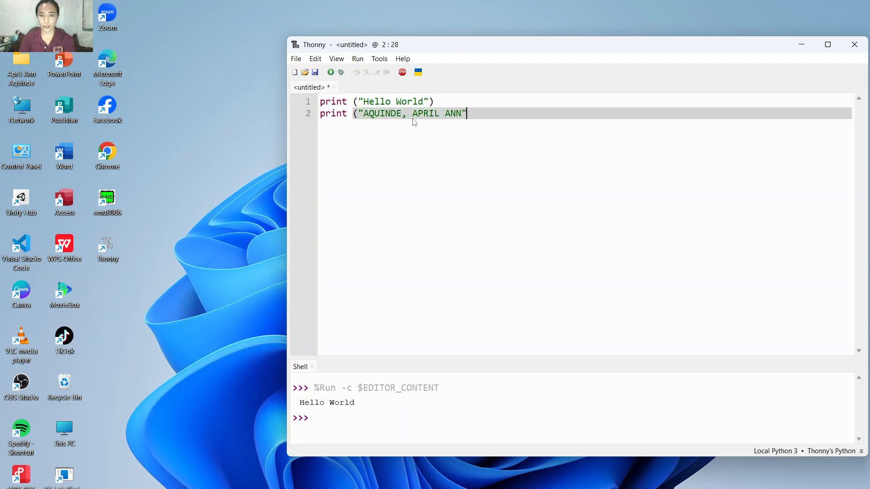
pyautogui.write(')')
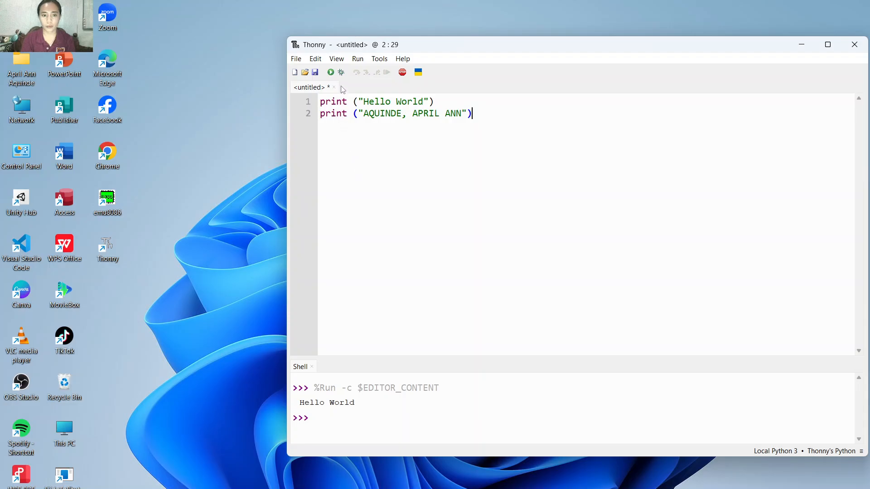
pyautogui.click(331, 72)
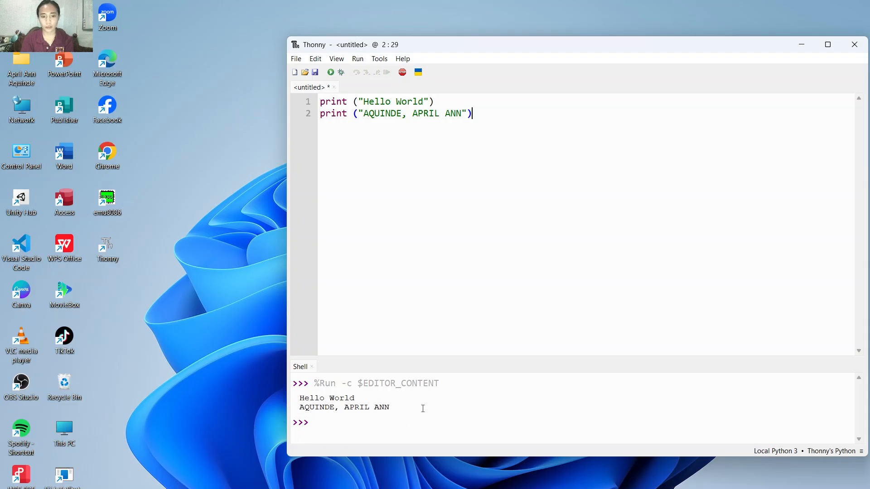
# - Save the script as a Python file in the Downloads folder, named with the author's surname followed by 2K, and close Thonny
pyautogui.click(298, 61)
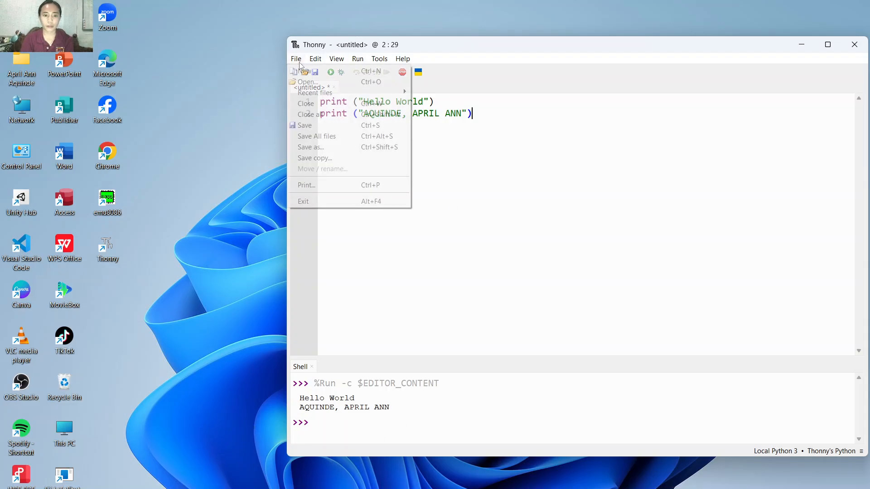
pyautogui.click(323, 126)
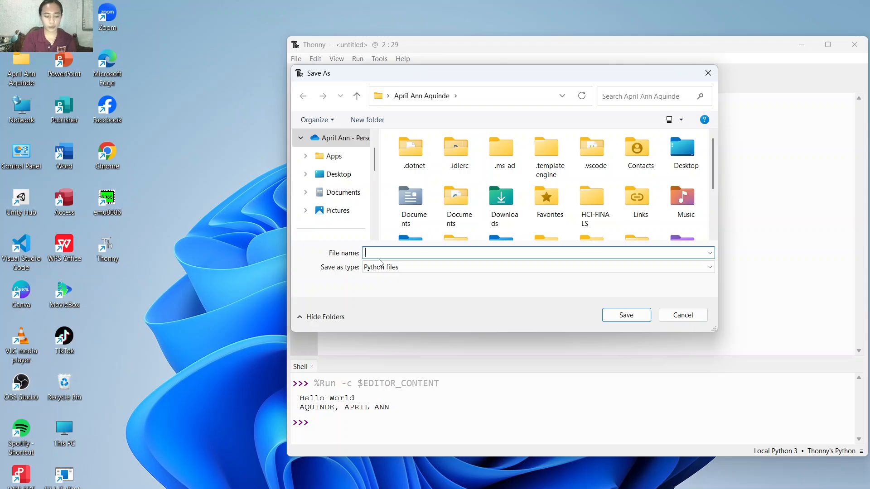
pyautogui.write('AW')
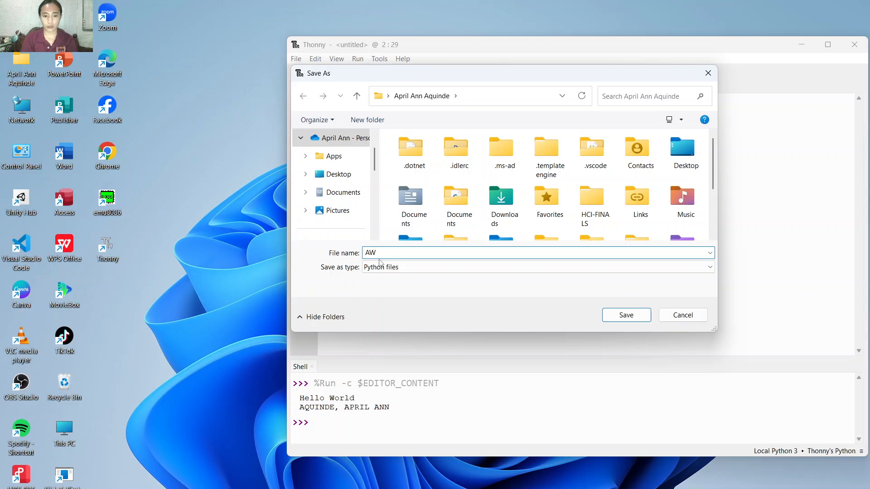
pyautogui.press('BackSpace')
pyautogui.write('quinde2K')
pyautogui.click(620, 319)
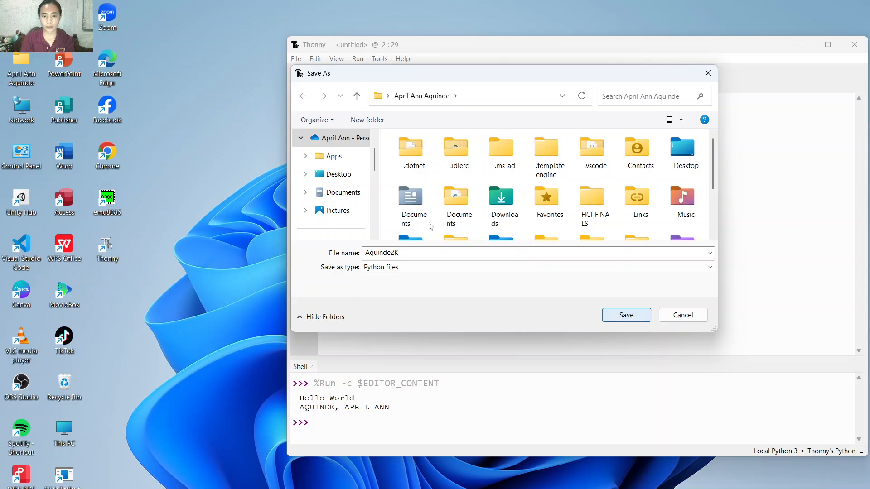
pyautogui.scroll(-3, 312, 192)
pyautogui.scroll(4, 324, 186)
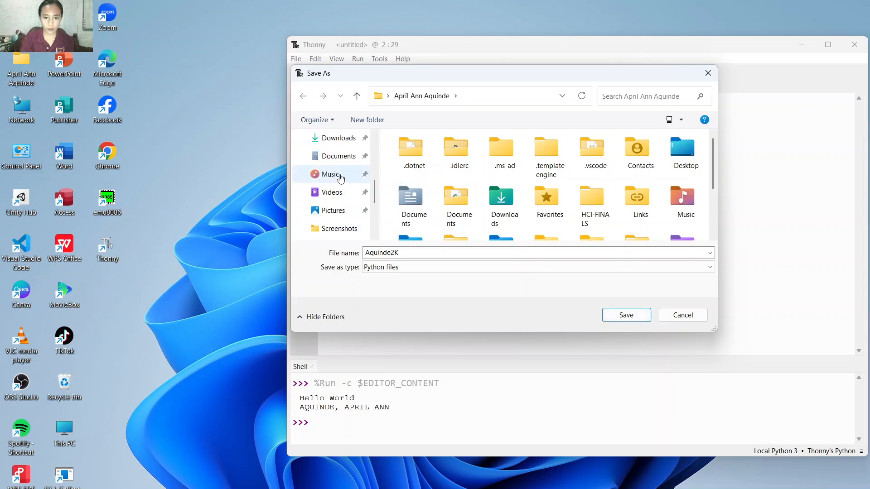
pyautogui.click(340, 194)
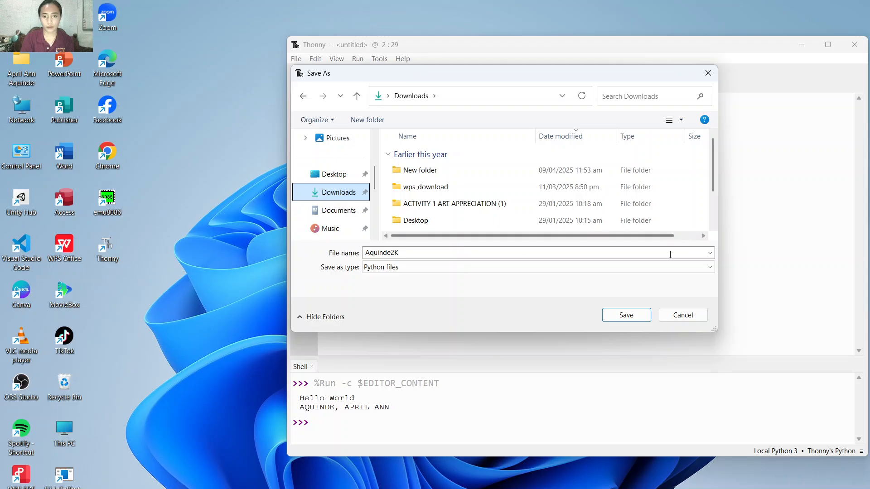
pyautogui.click(627, 316)
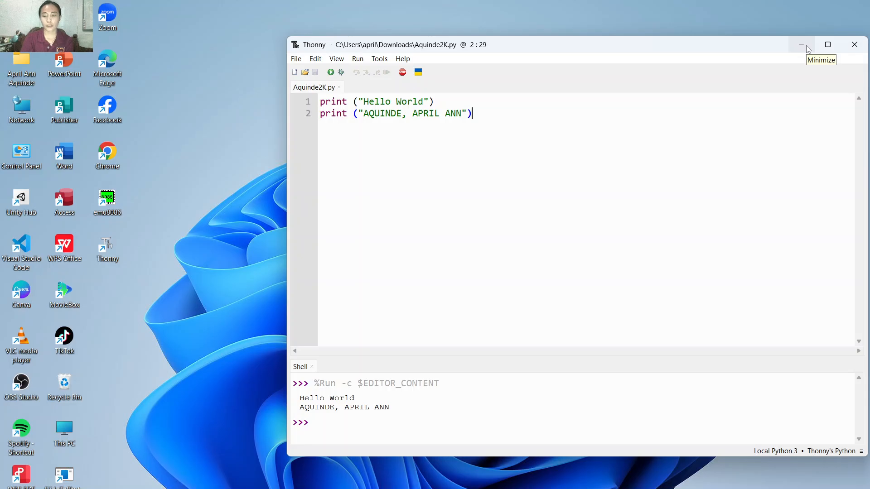
pyautogui.click(845, 41)
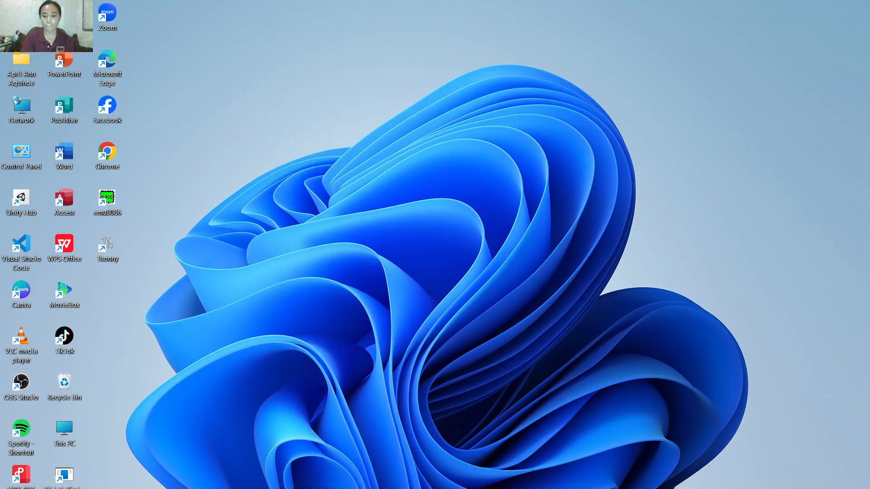
pyautogui.click(582, 488)
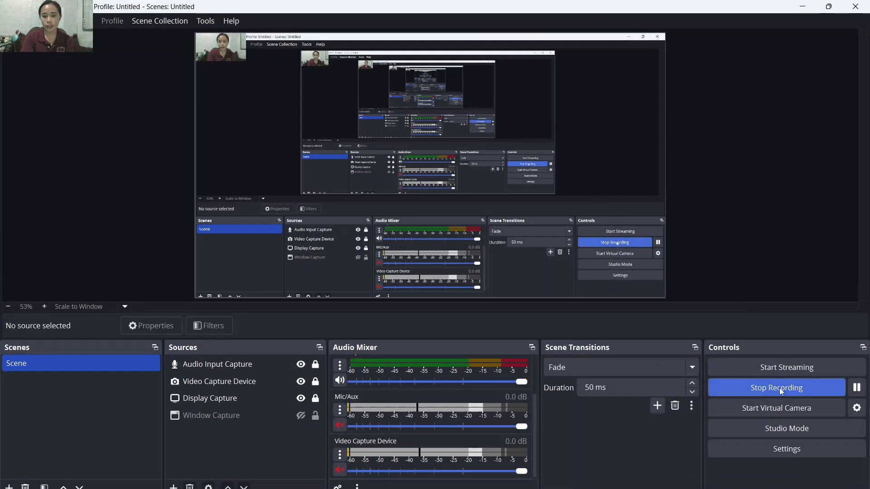